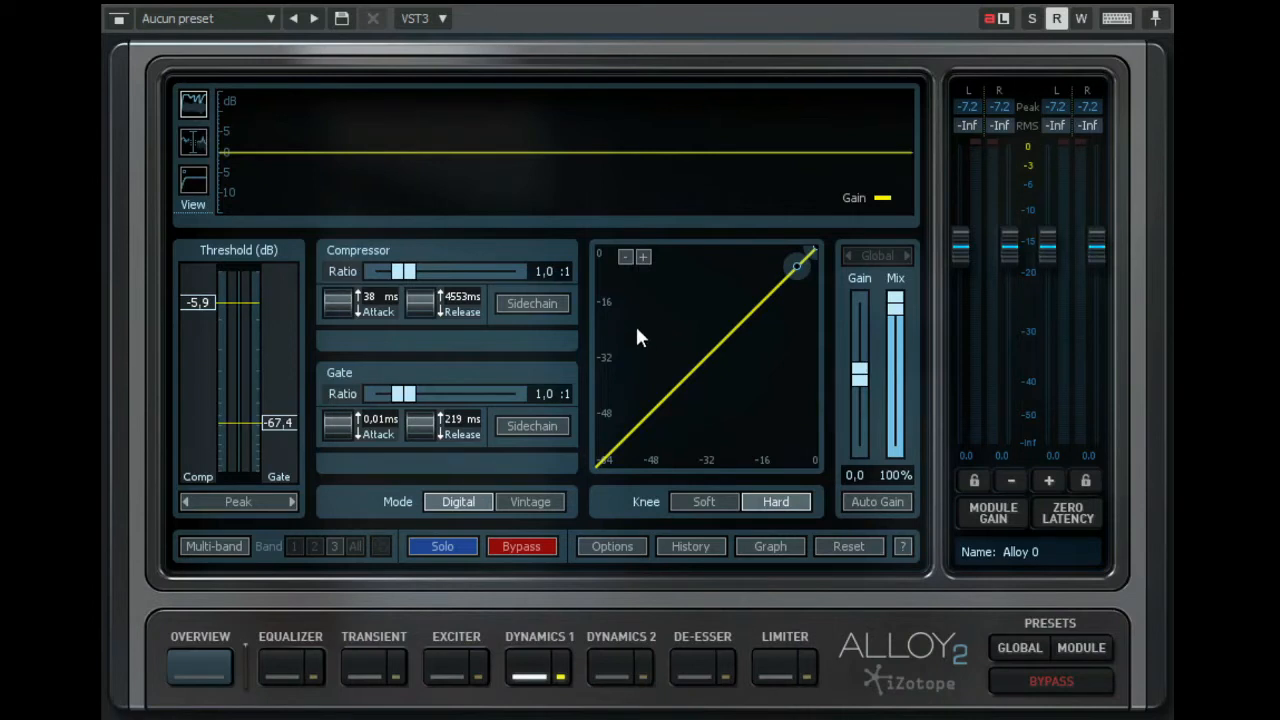
- Play the audio and set the gate's ratio to 1.6:1 and its threshold to -39.4 dB, raising the threshold to -33.4 dB
key(space)
drag(285, 426, 278, 386)
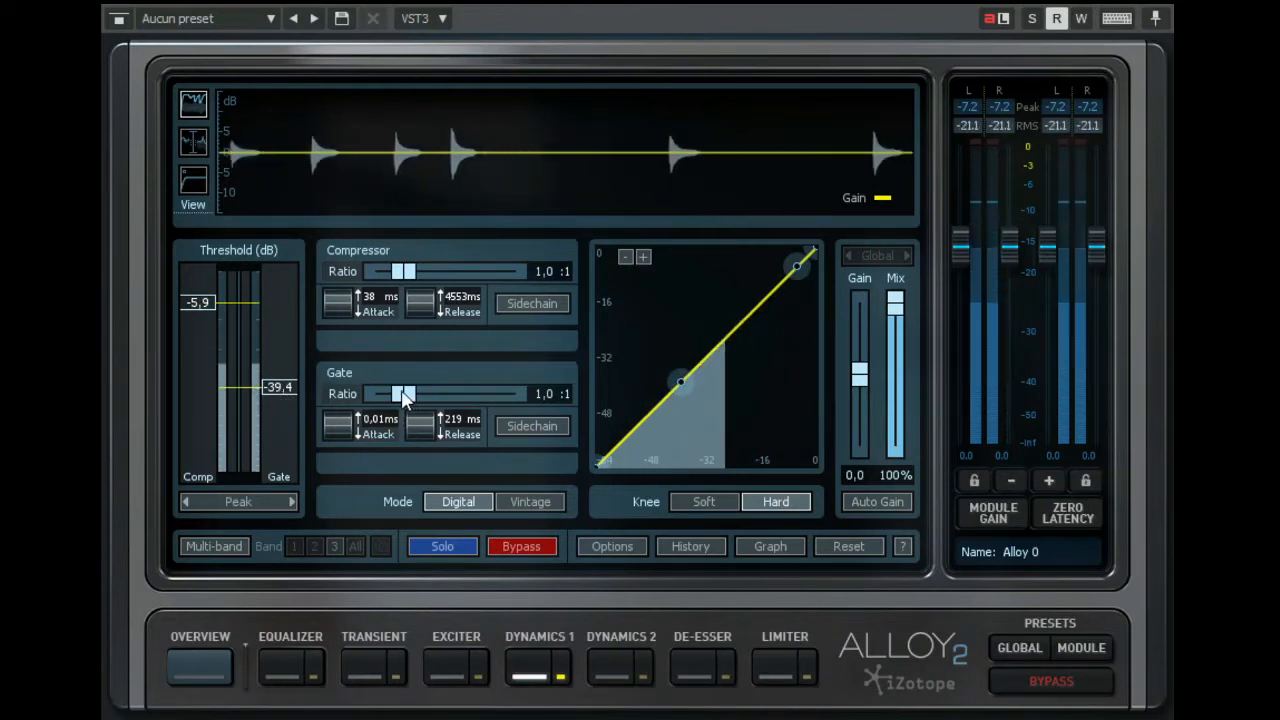
drag(404, 394, 420, 400)
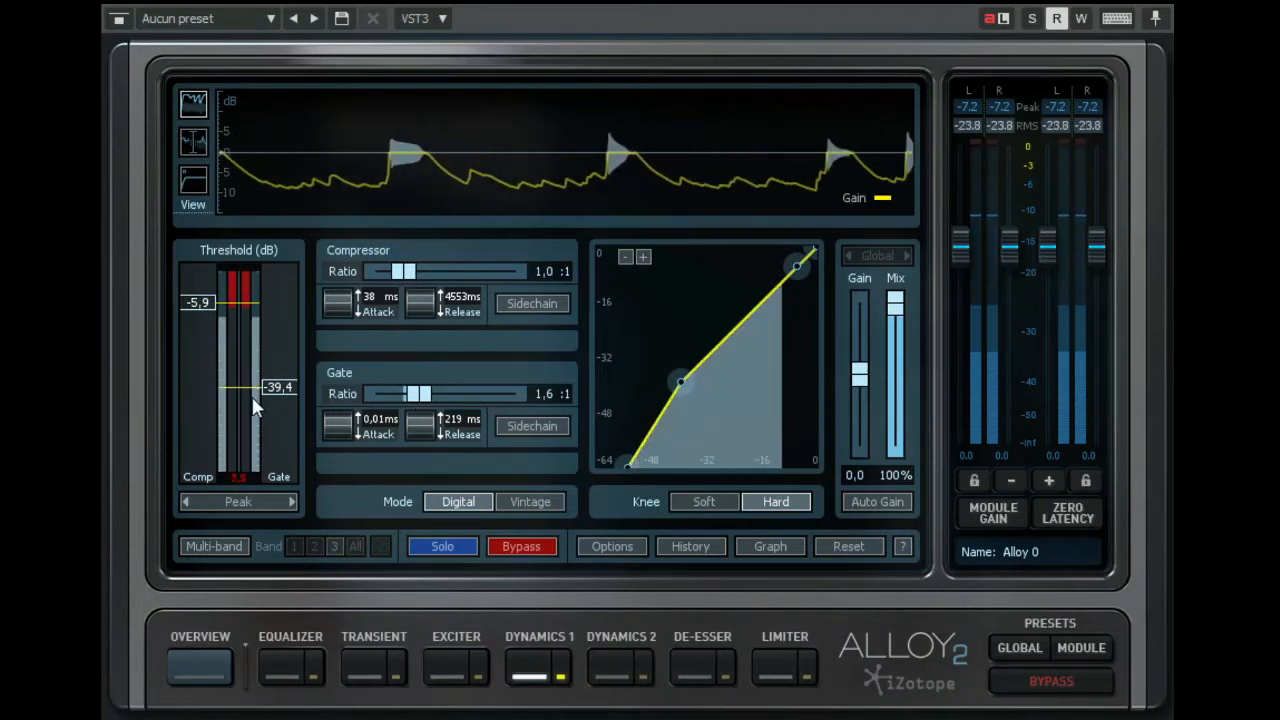
drag(273, 387, 276, 374)
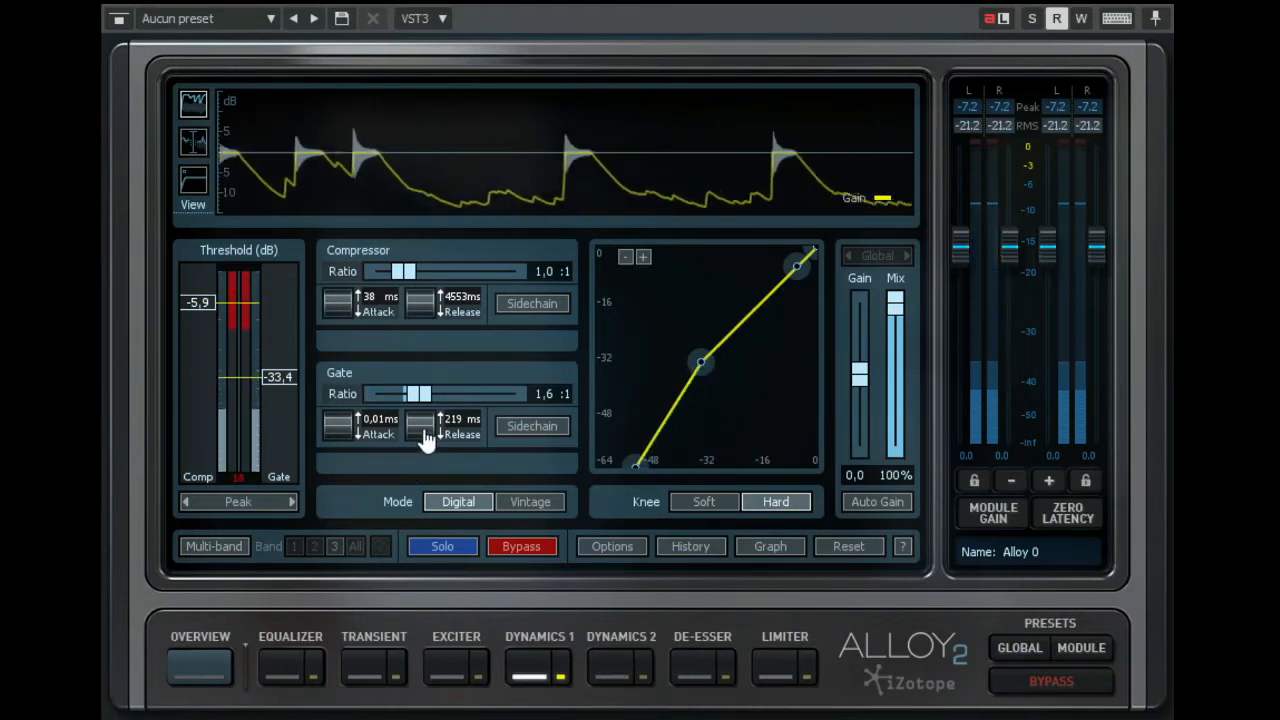
- Compare gate release times of 52 ms and 549 ms during playback, settle on 57 ms, and stop playback
drag(423, 436, 404, 622)
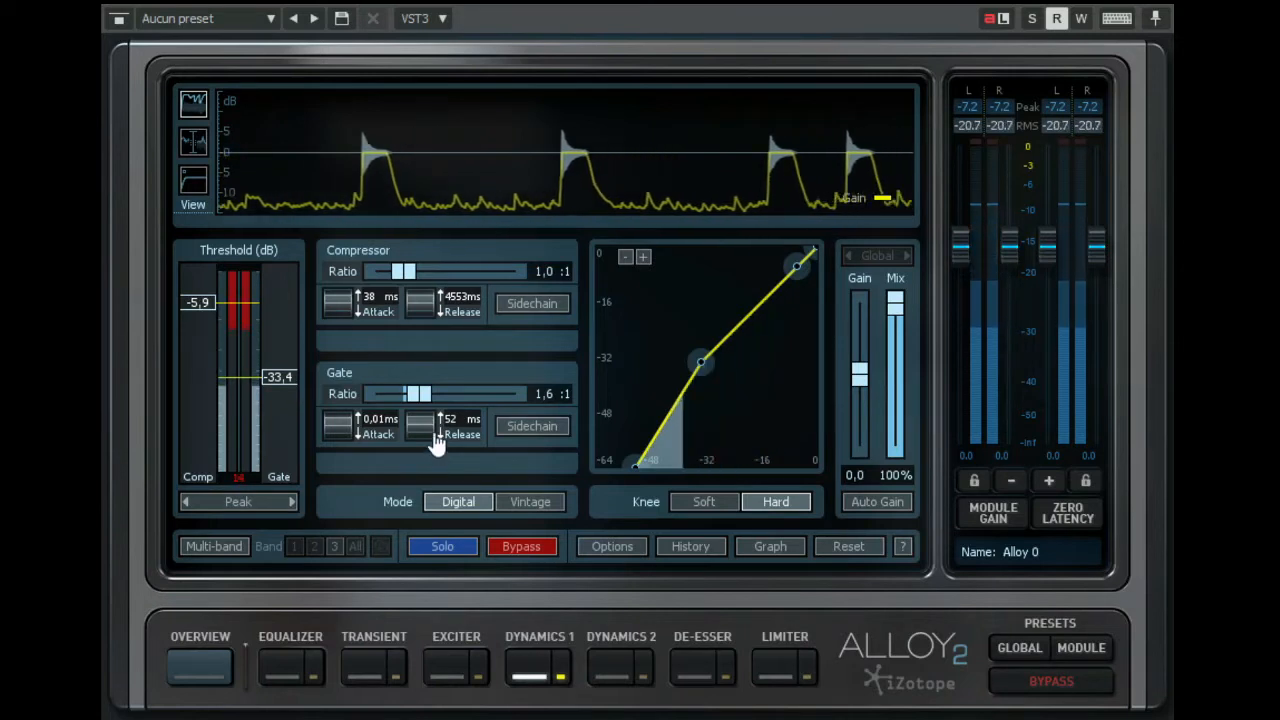
drag(417, 440, 443, 158)
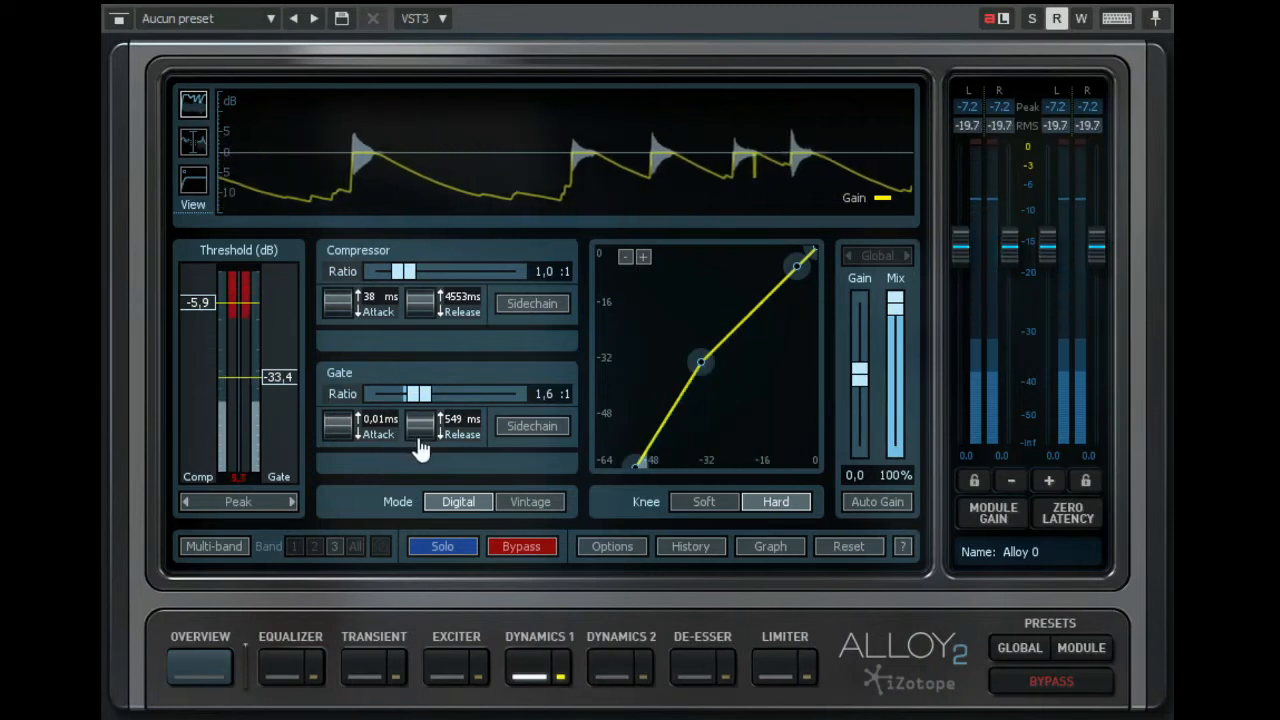
drag(420, 440, 420, 548)
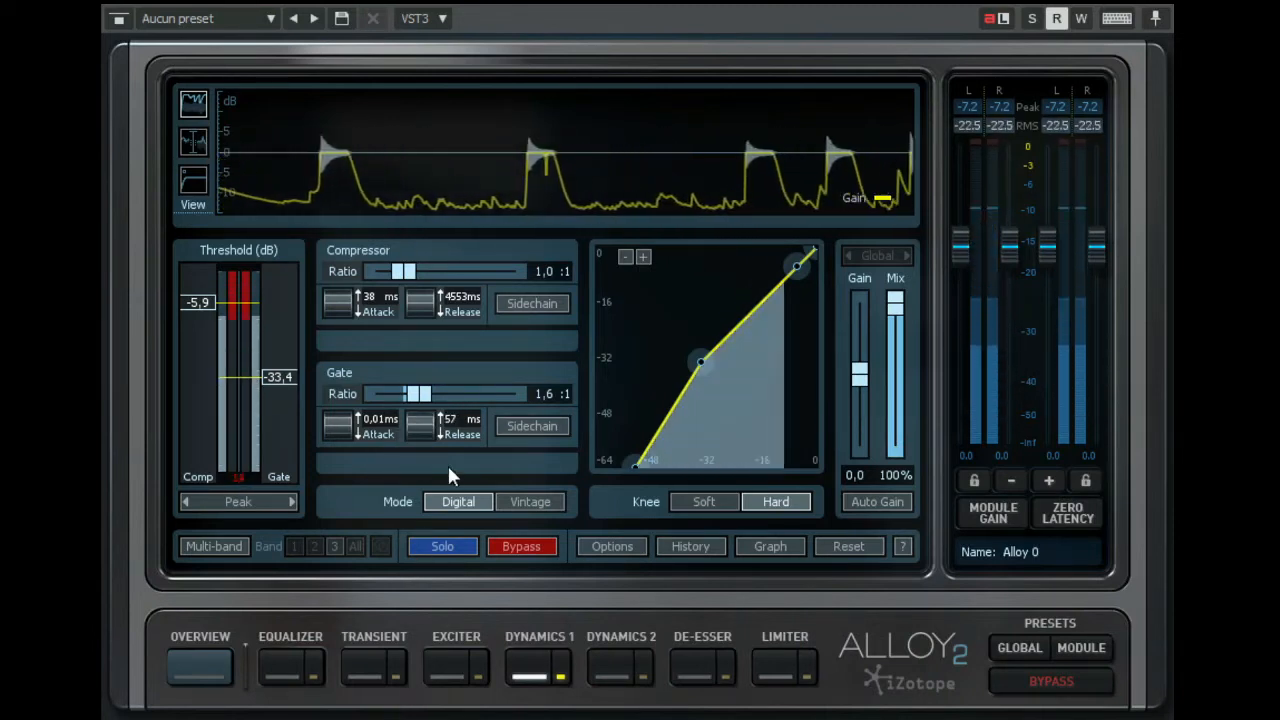
key(space)
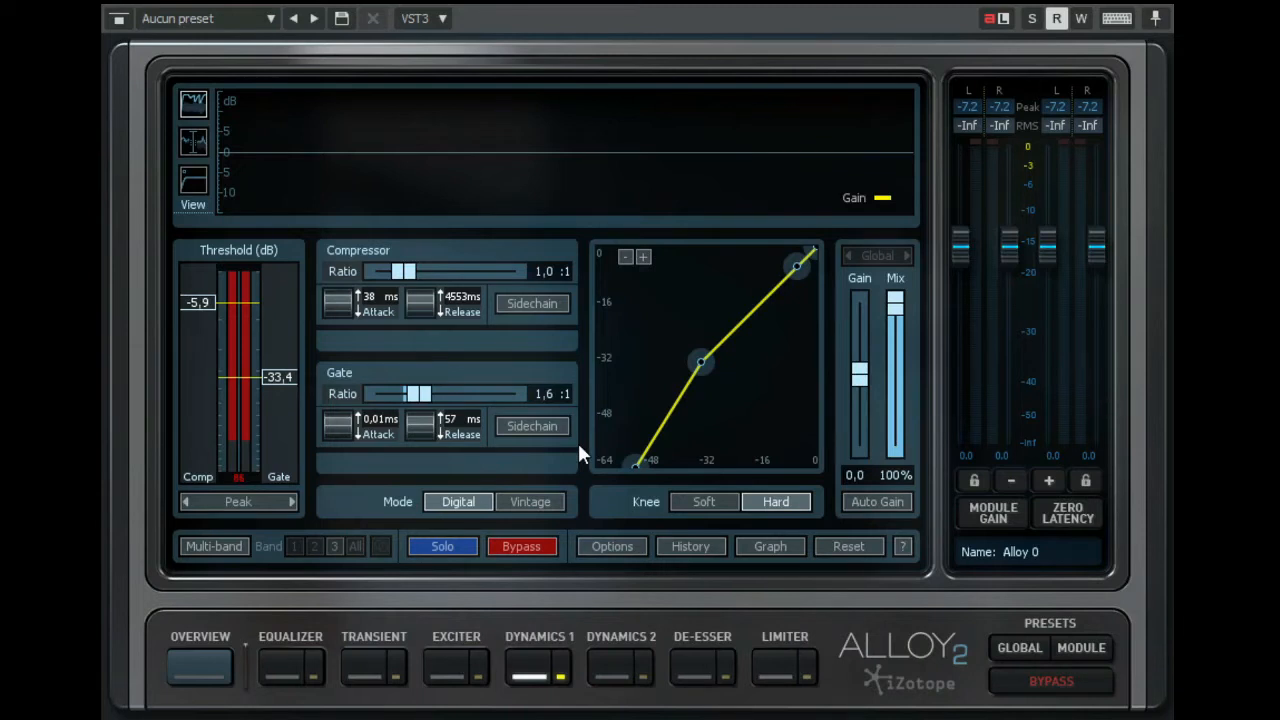
- Restart playback and try slower gate attack times, starting with 0.36 ms
key(space)
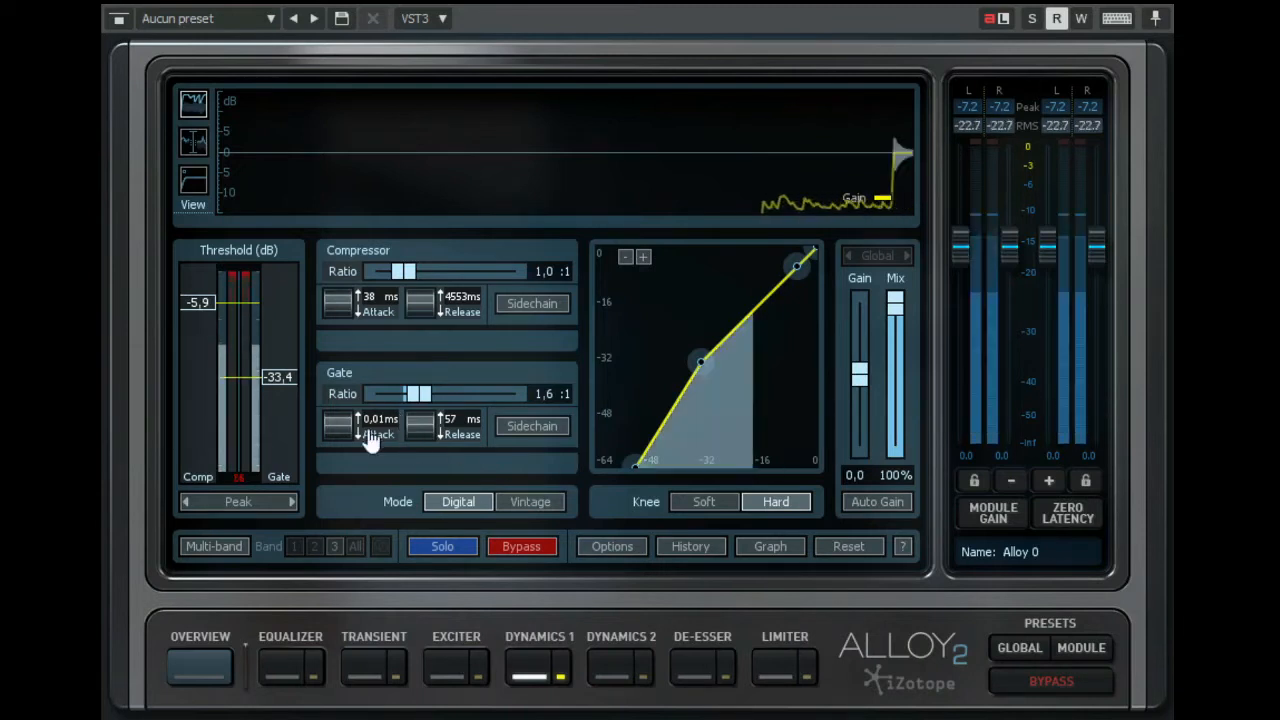
mouse_move(342, 430)
mouse_down()
mouse_move(313, 319)
mouse_move(326, 68)
mouse_up()
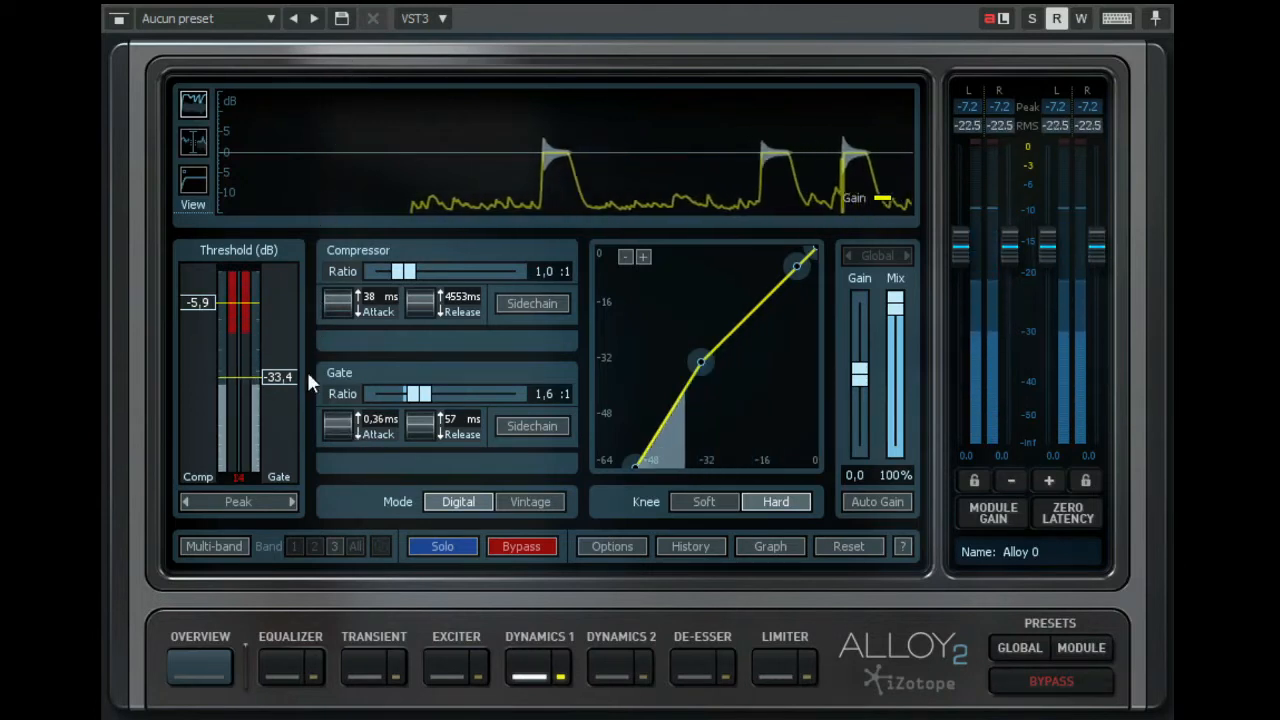
mouse_move(337, 434)
mouse_down()
mouse_move(363, 146)
mouse_move(345, 149)
mouse_up()
mouse_move(337, 428)
mouse_down()
mouse_move(391, 120)
mouse_move(357, 163)
mouse_up()
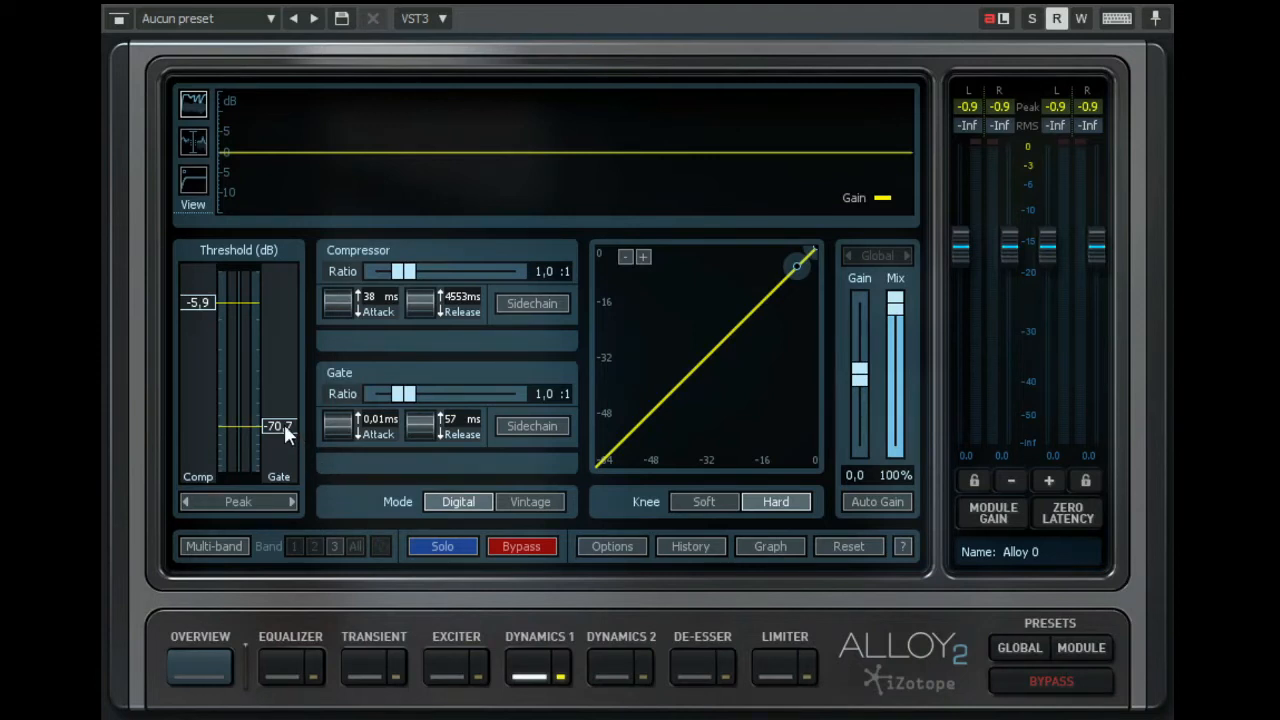
- Set the gate's threshold to -24.0 dB and ratio to 2.9:1, then raise the threshold to -11.7 dB during playback
drag(284, 424, 287, 356)
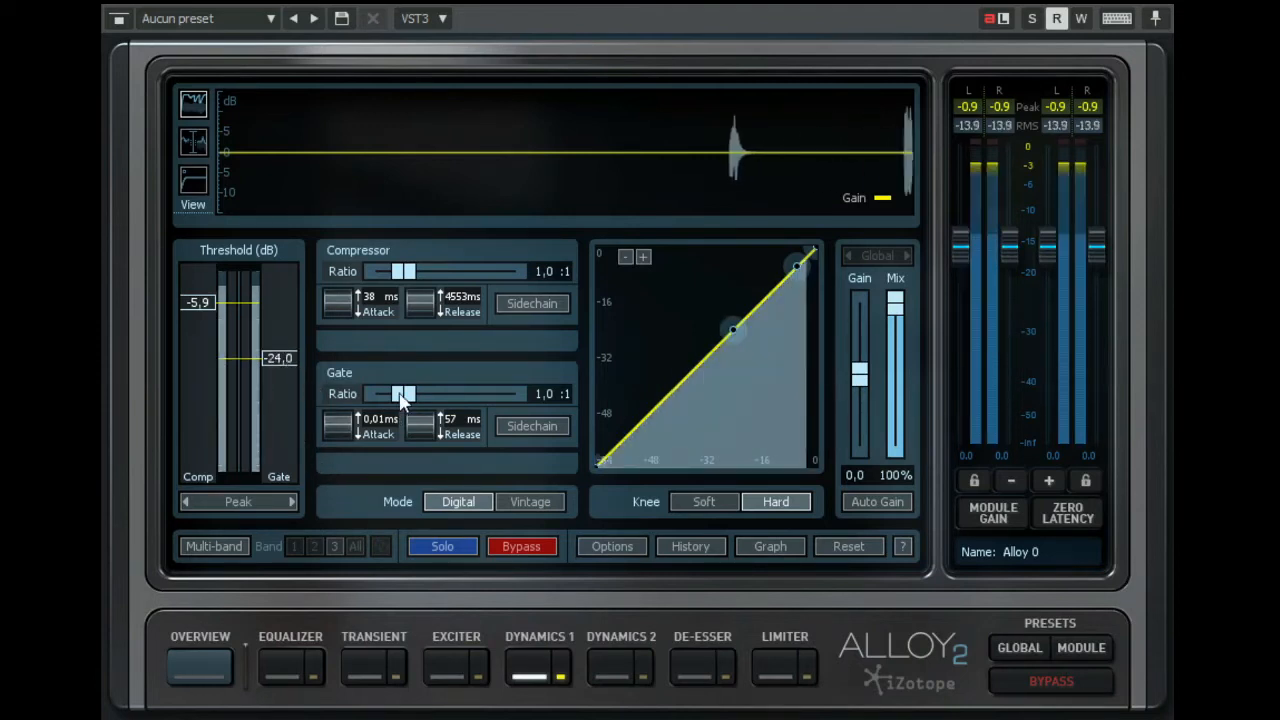
drag(400, 394, 433, 395)
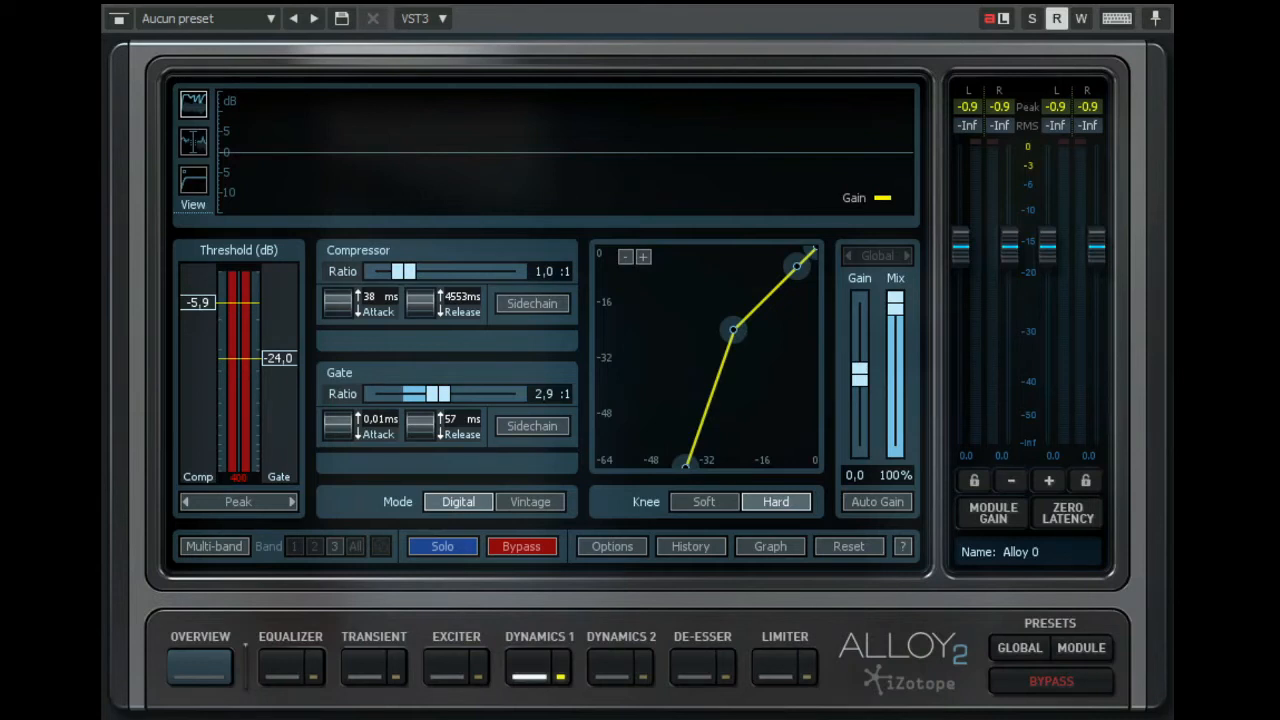
key(space)
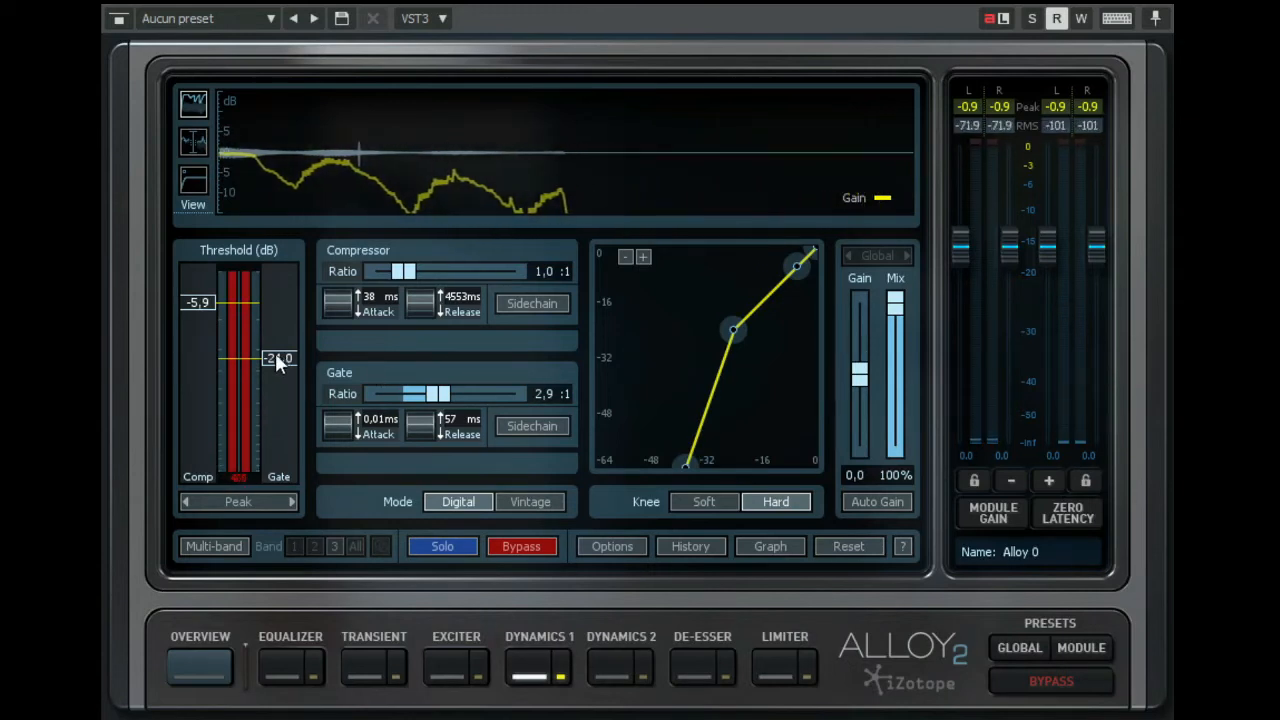
drag(275, 352, 272, 321)
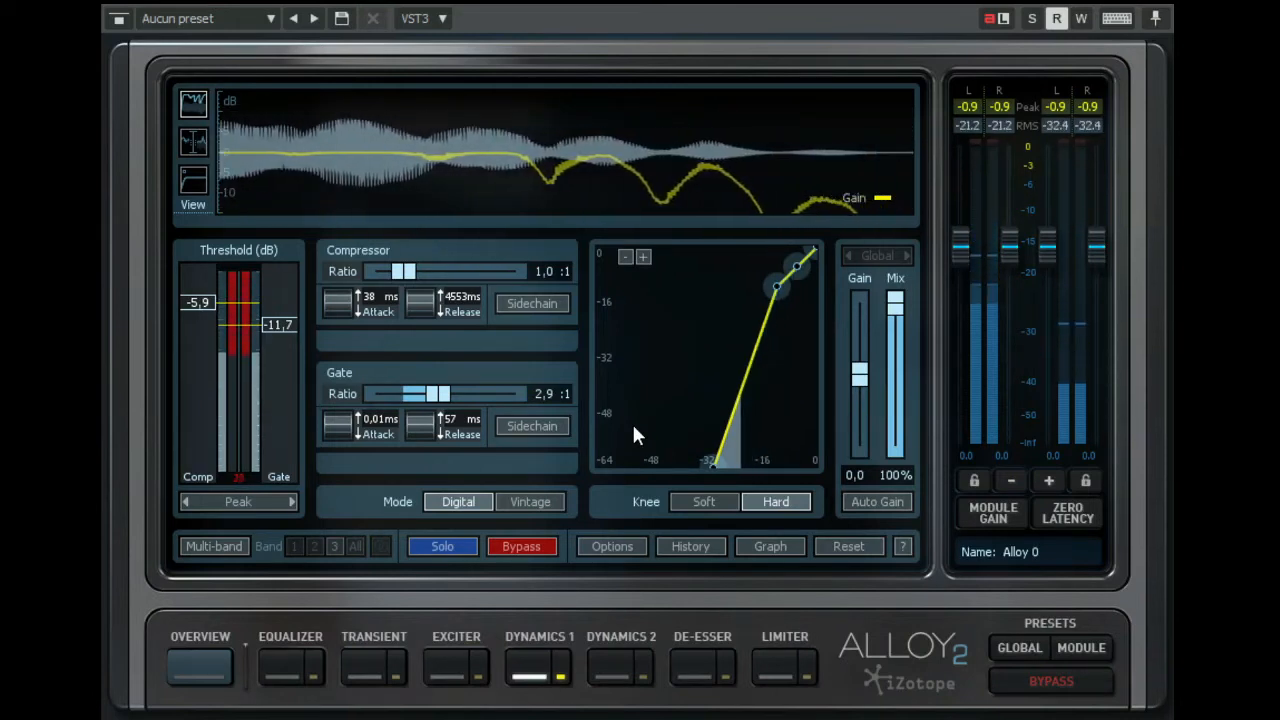
- Neutralize the gate by lowering its threshold to -58.3 dB and setting its ratio to 1.0:1
drag(270, 324, 264, 408)
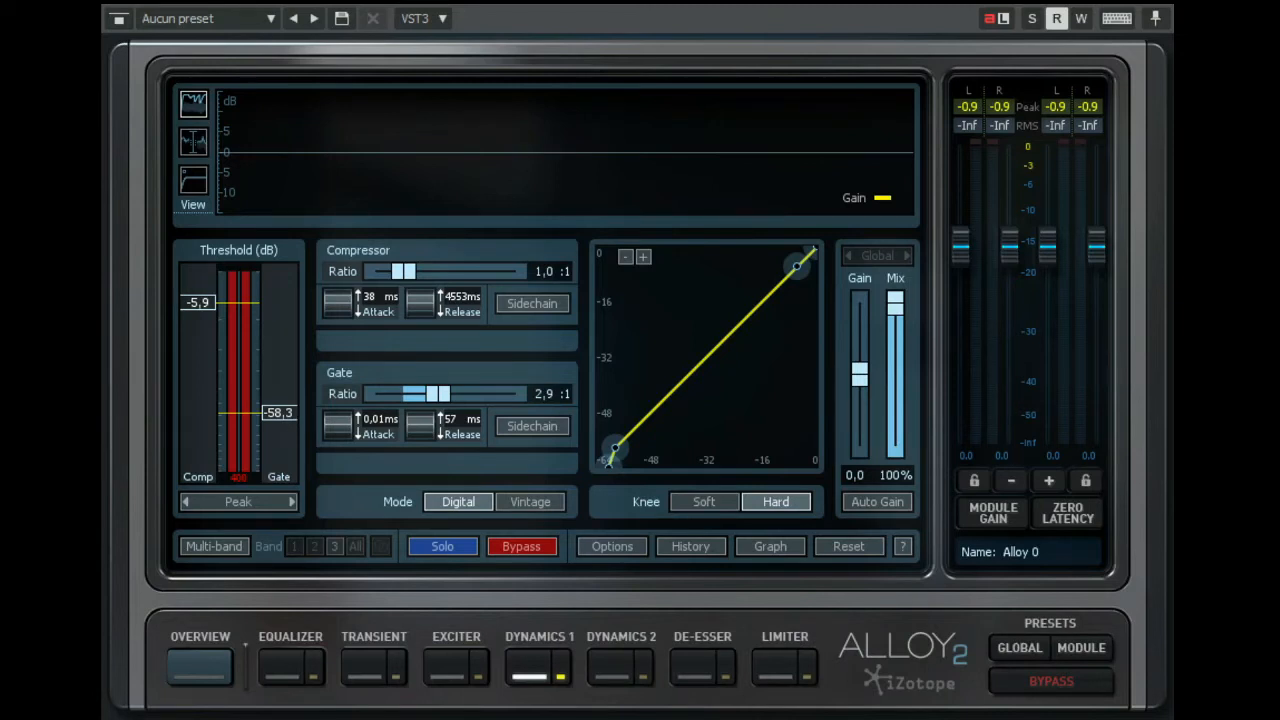
drag(437, 393, 403, 393)
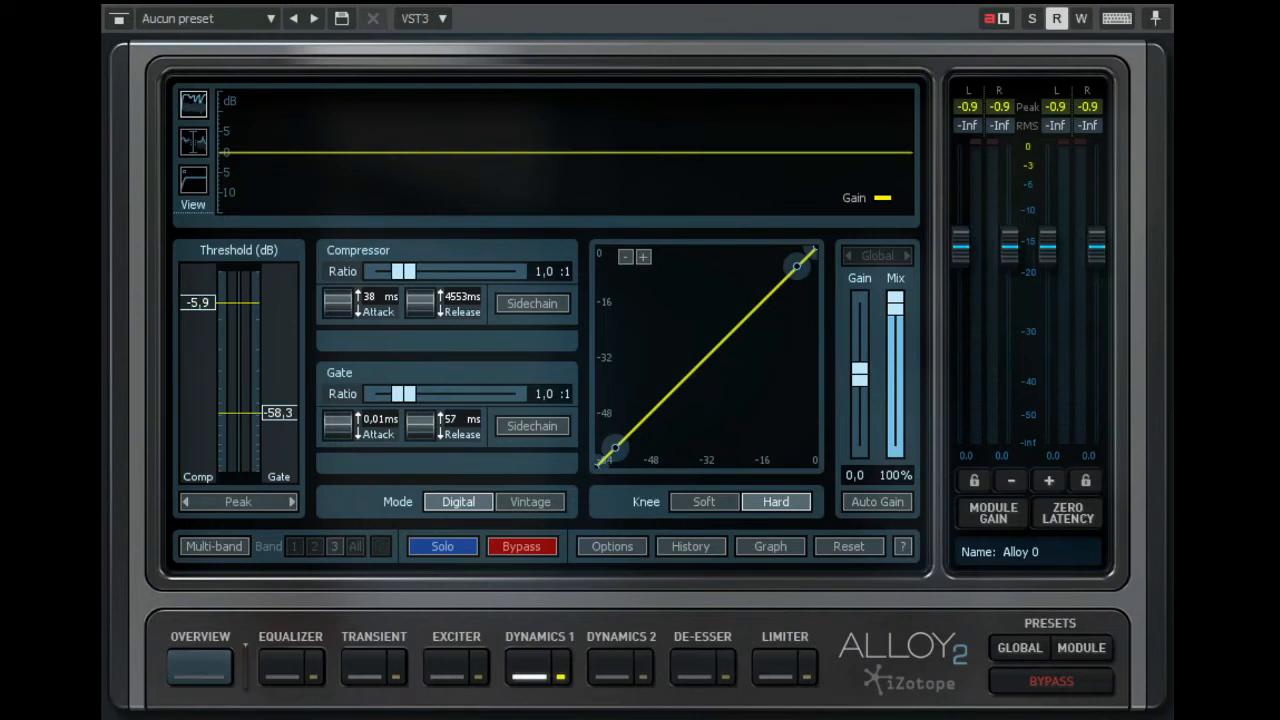
- Set the gate's threshold to -13.8 dB and increase its ratio to 1.7:1 and on to 3.4:1
drag(278, 413, 279, 331)
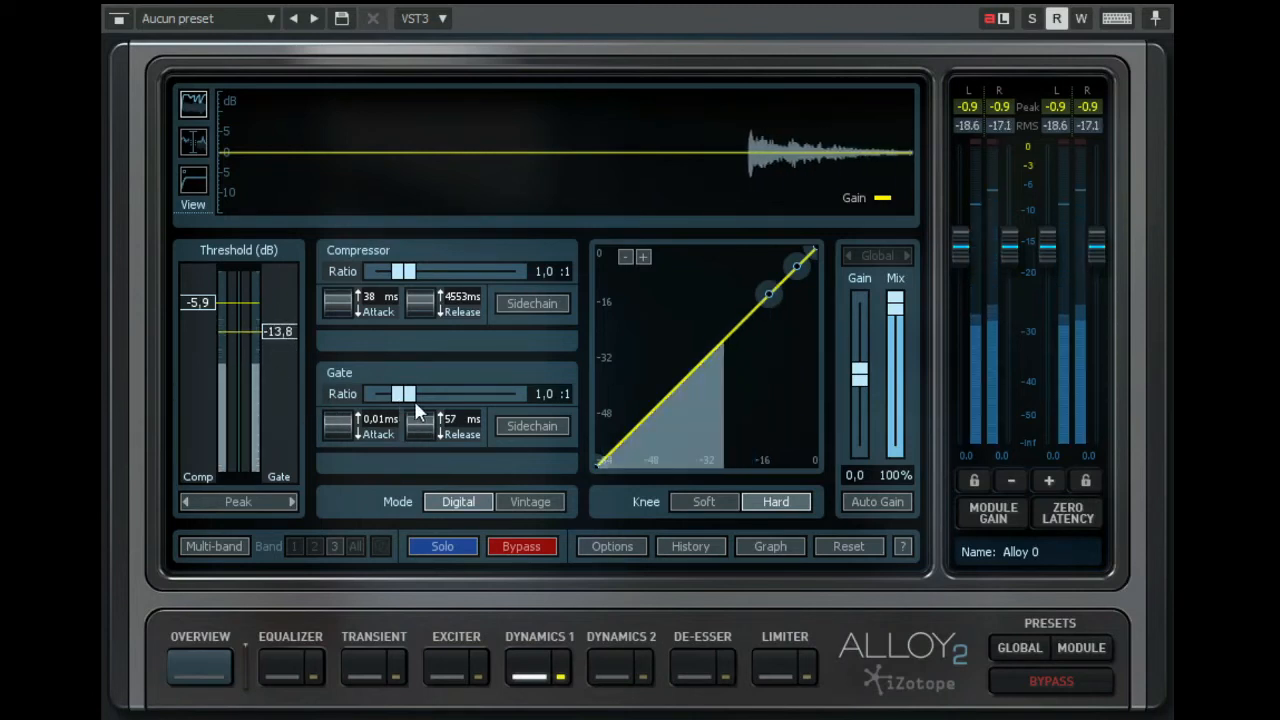
drag(404, 394, 426, 395)
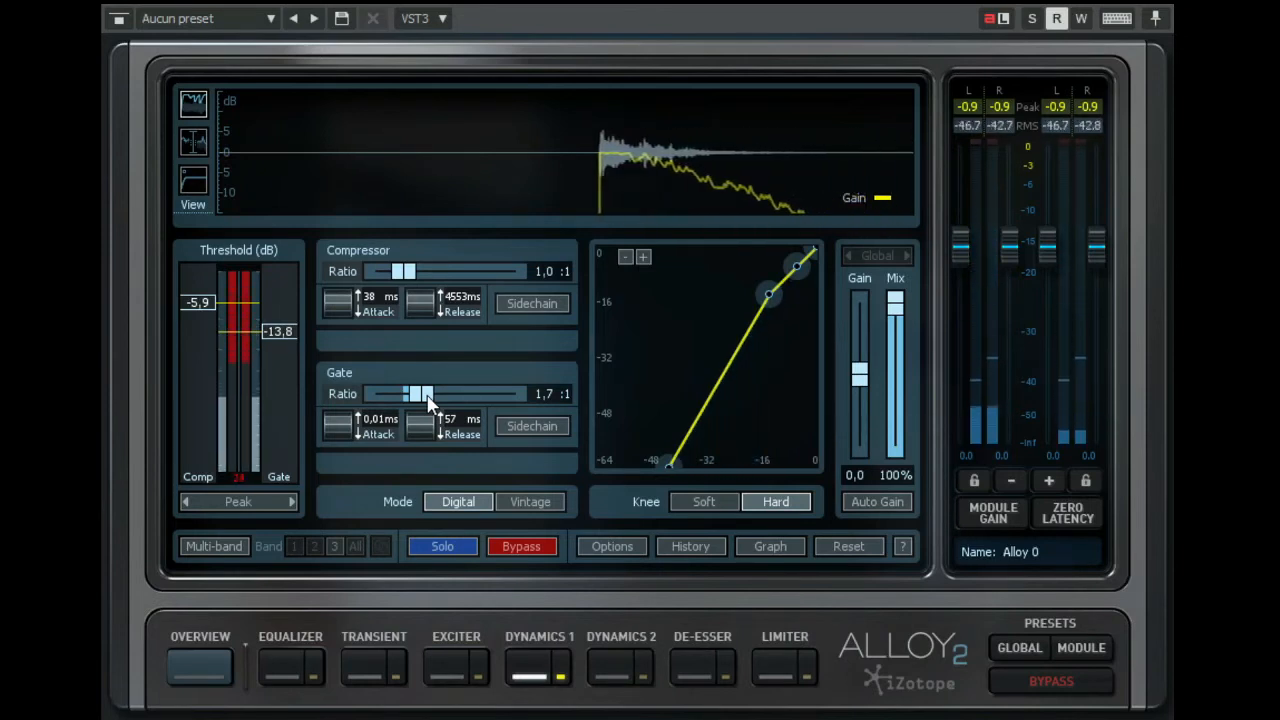
drag(428, 398, 449, 406)
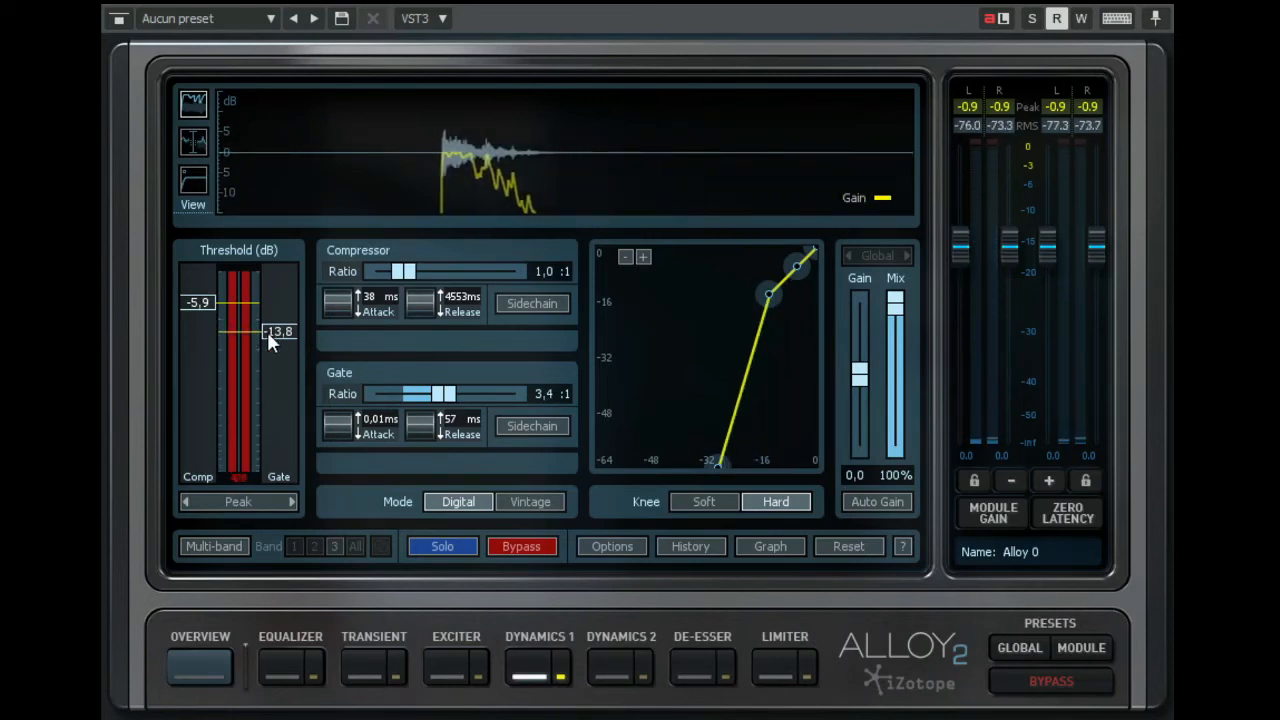
- Raise the gate's threshold to -10.8 dB and on to -8.1 dB, and lengthen its release to 247 ms
drag(267, 331, 271, 322)
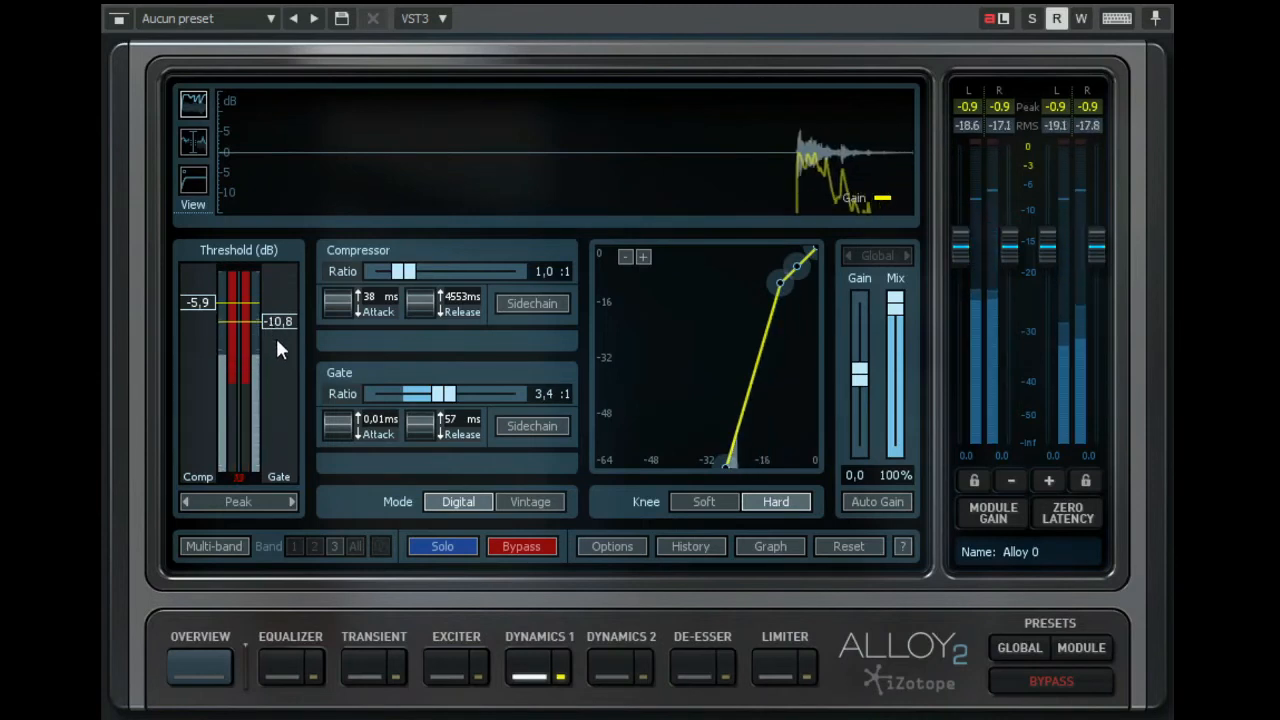
drag(280, 323, 280, 312)
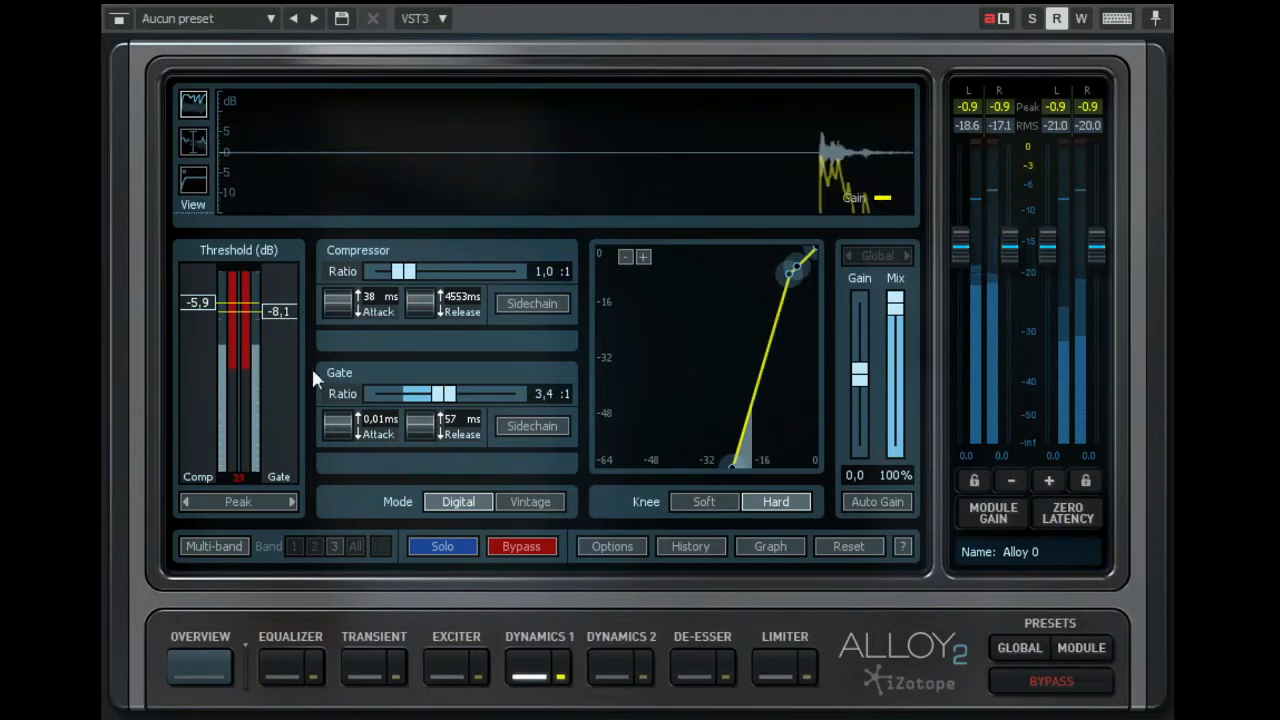
drag(420, 425, 403, 229)
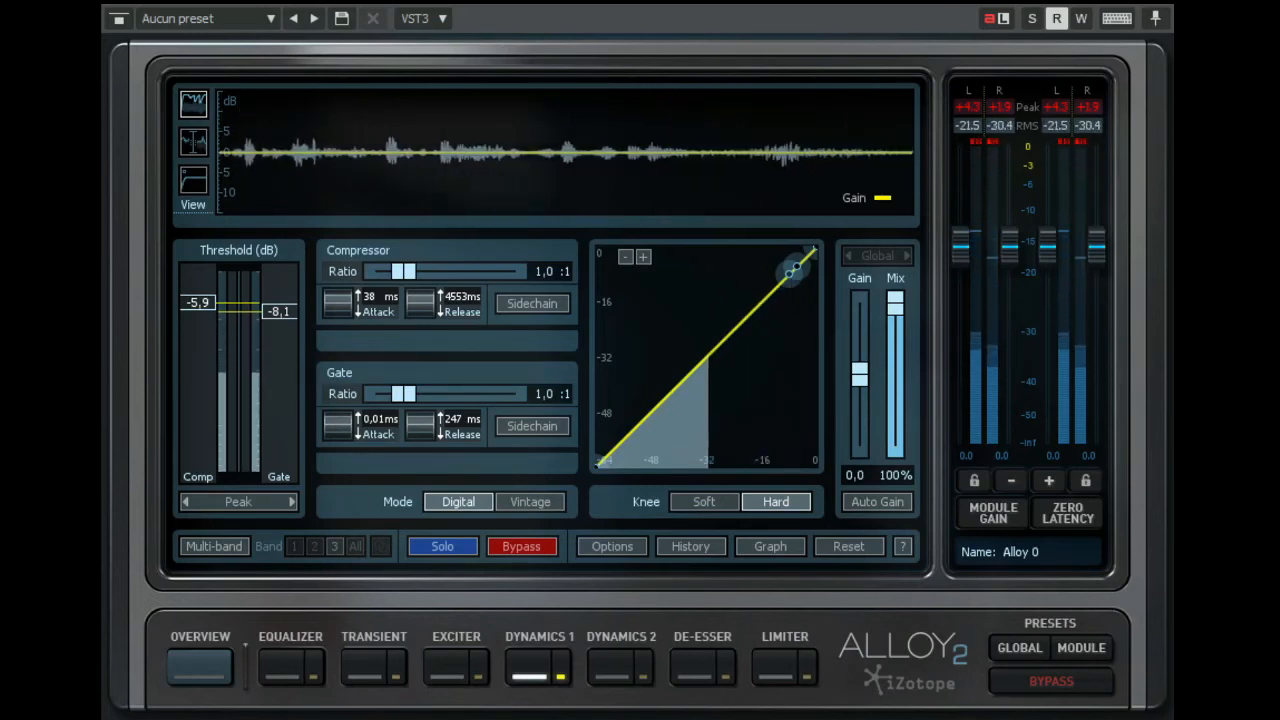
- Set the gate's ratio to 2.9:1 and compare higher and lower thresholds, settling on -14.9 dB
drag(296, 311, 277, 334)
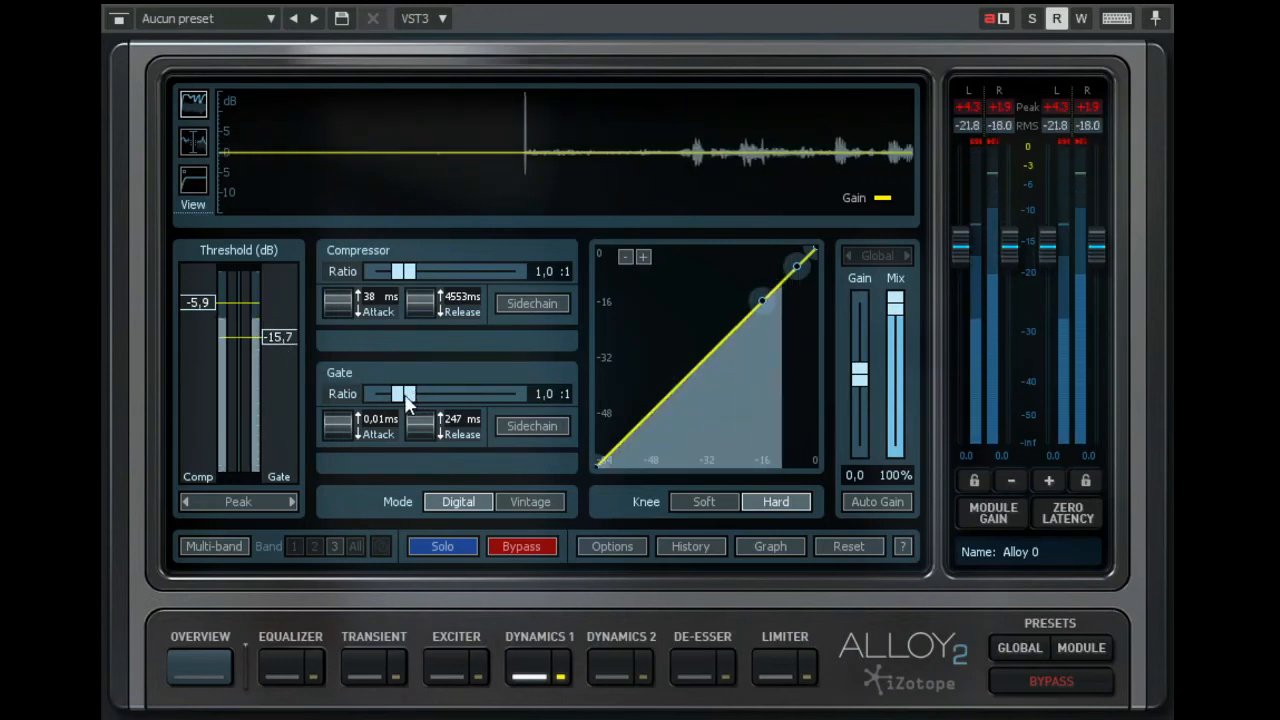
drag(427, 396, 442, 398)
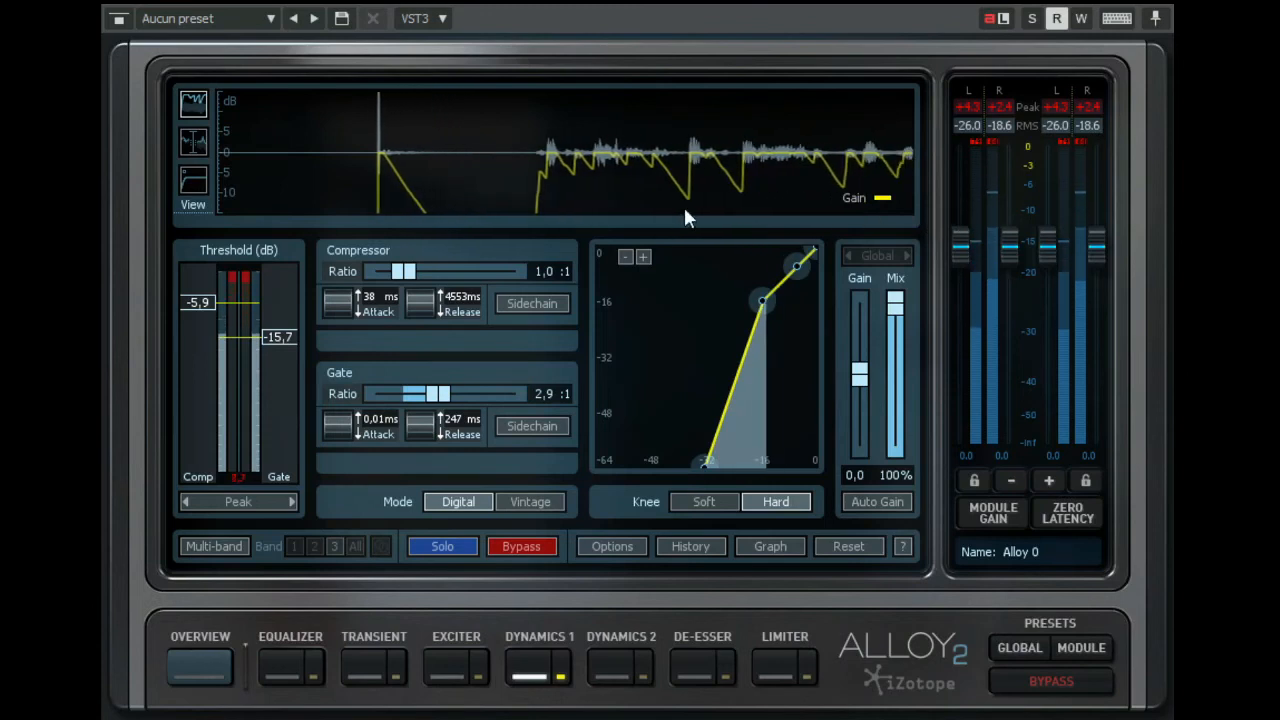
drag(270, 338, 270, 365)
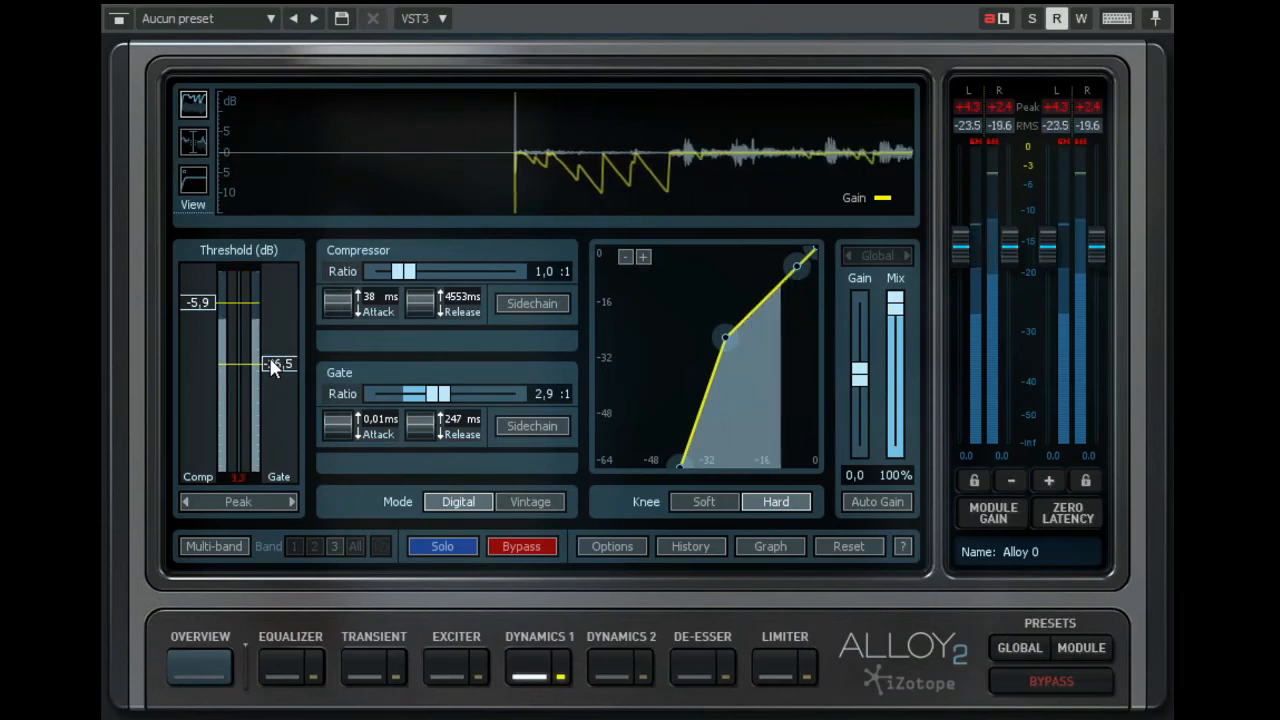
drag(270, 363, 267, 334)
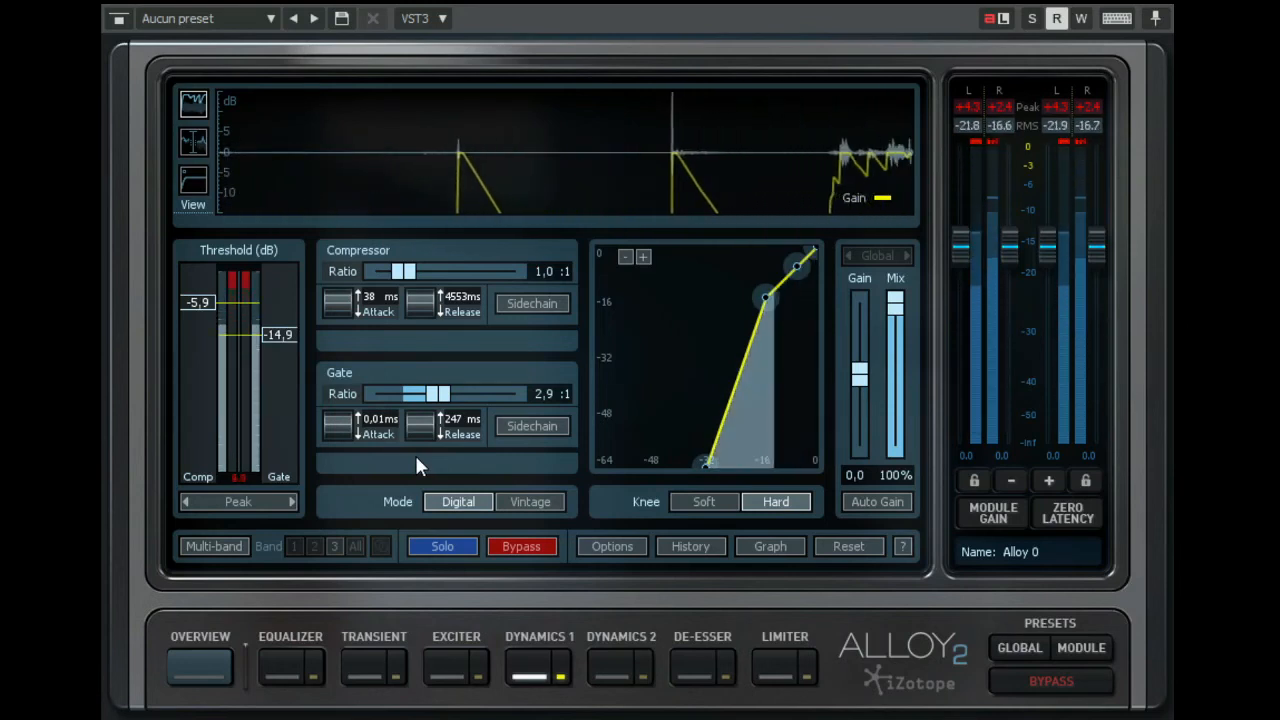
- Compare the gated and unprocessed sound by toggling the Dynamics 1 module's bypass repeatedly, leaving the module active
click(541, 545)
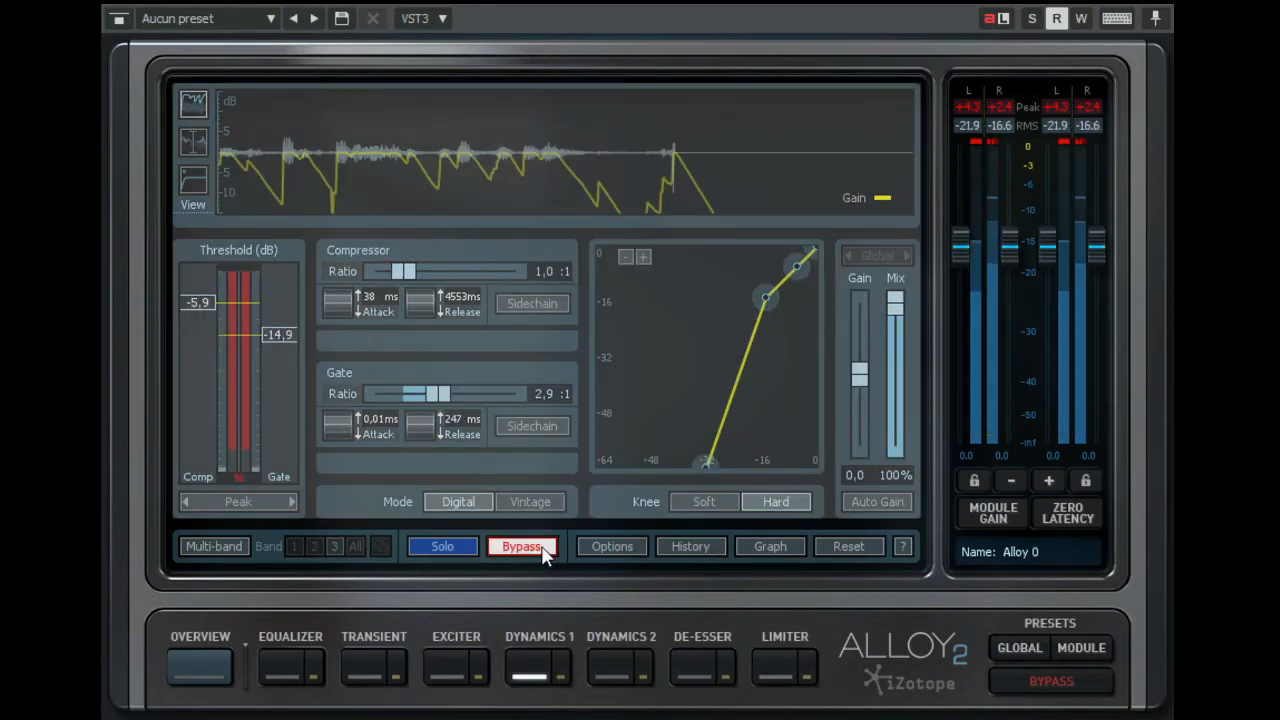
click(541, 545)
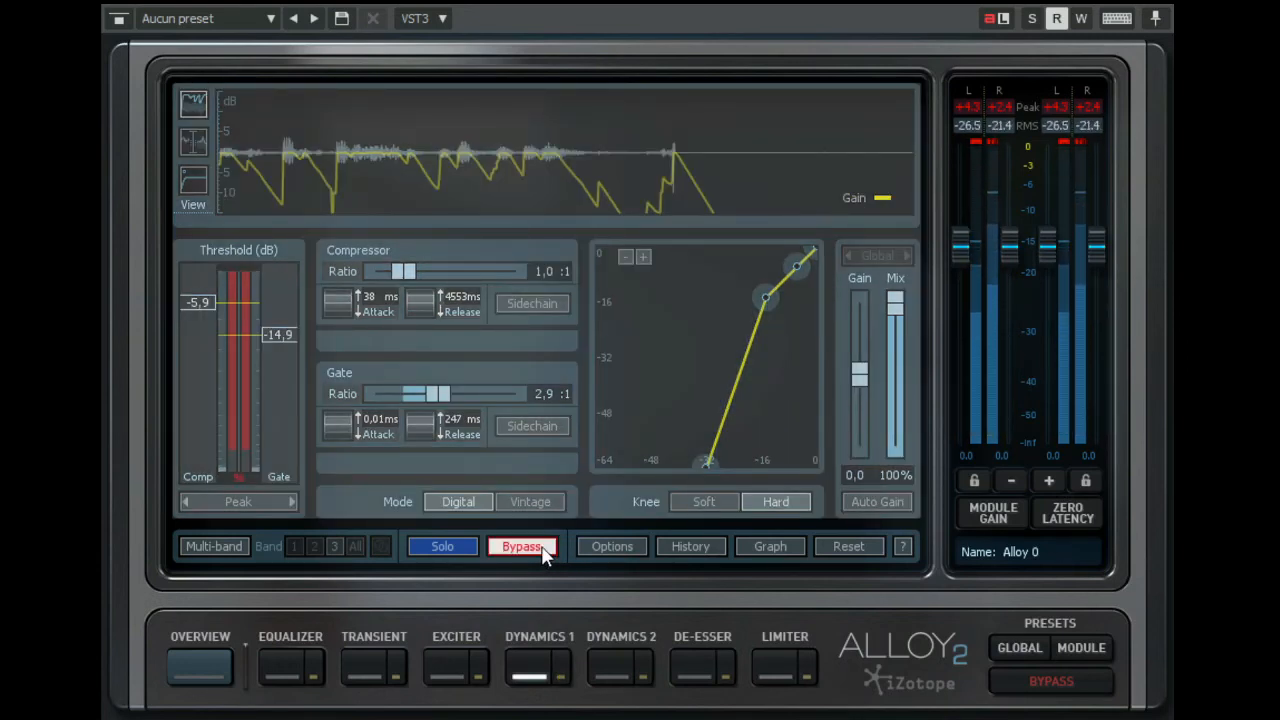
click(541, 550)
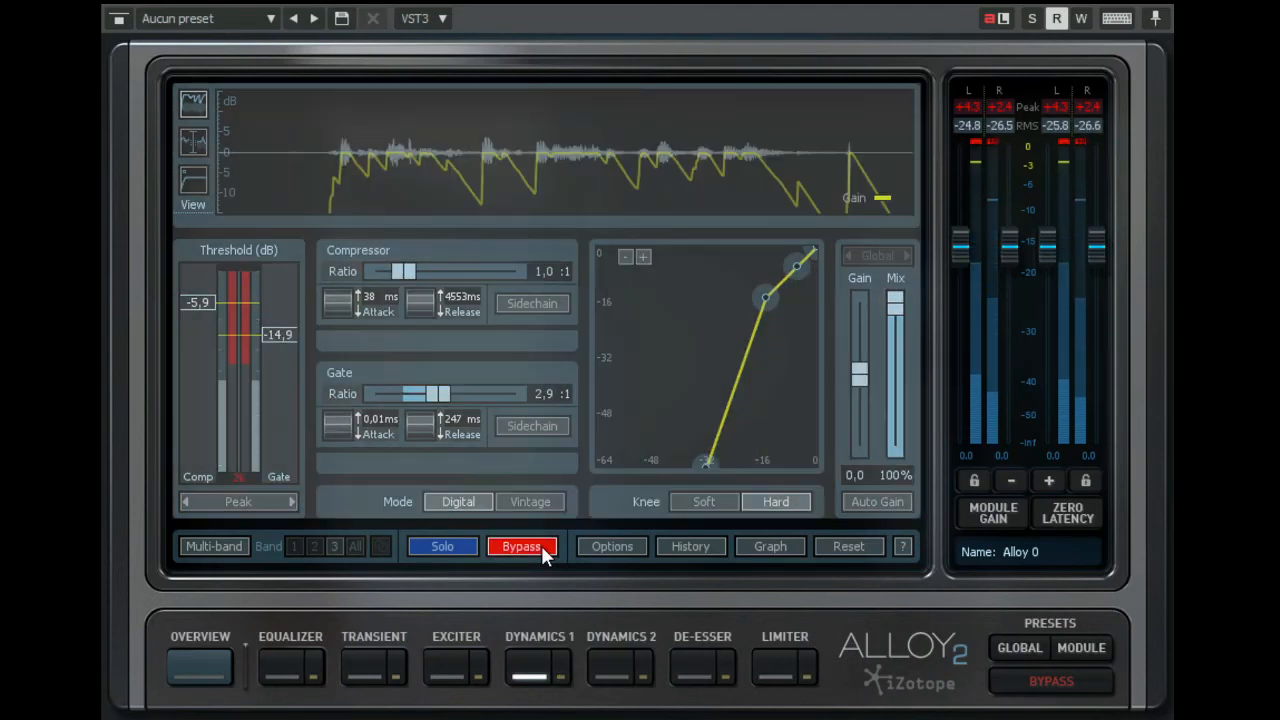
click(541, 546)
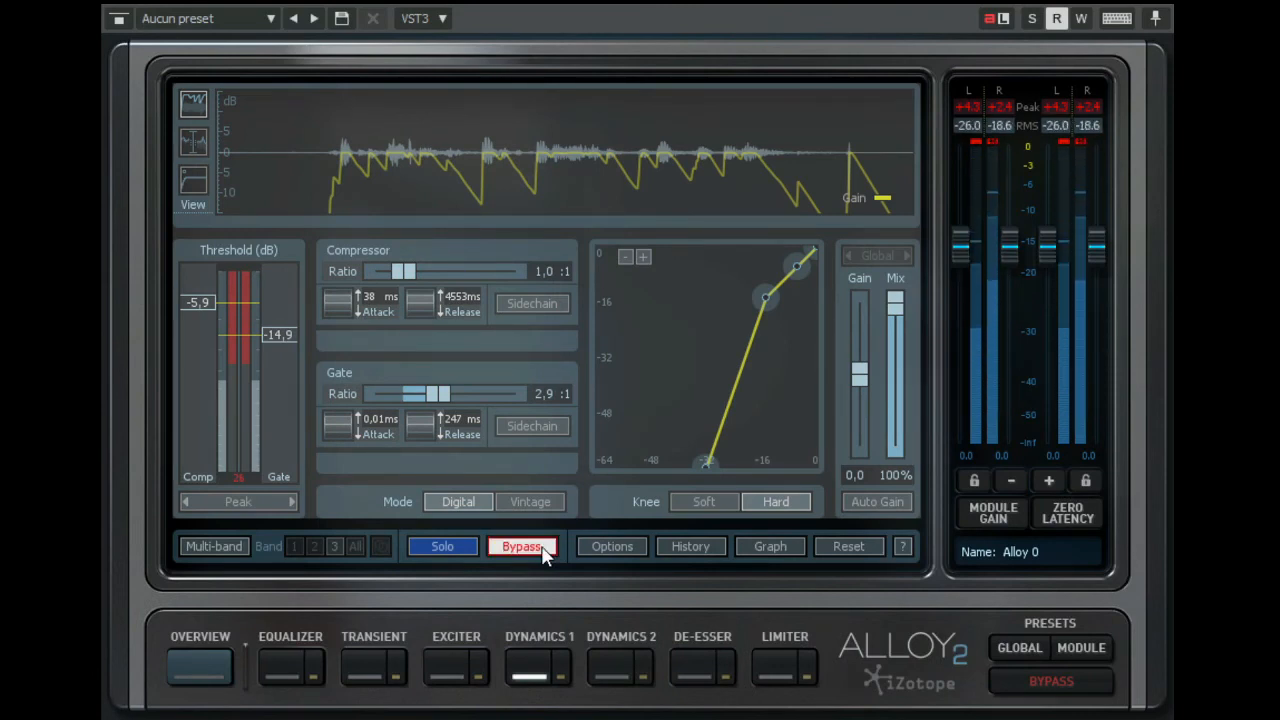
click(541, 546)
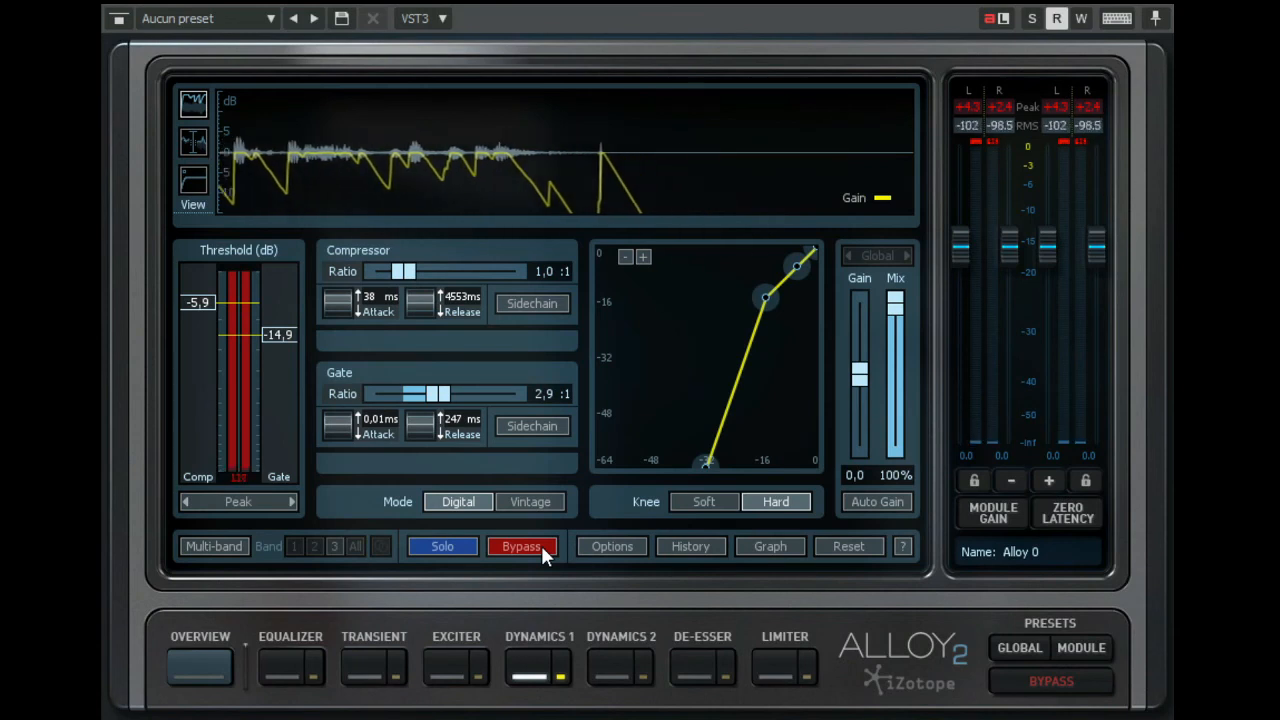